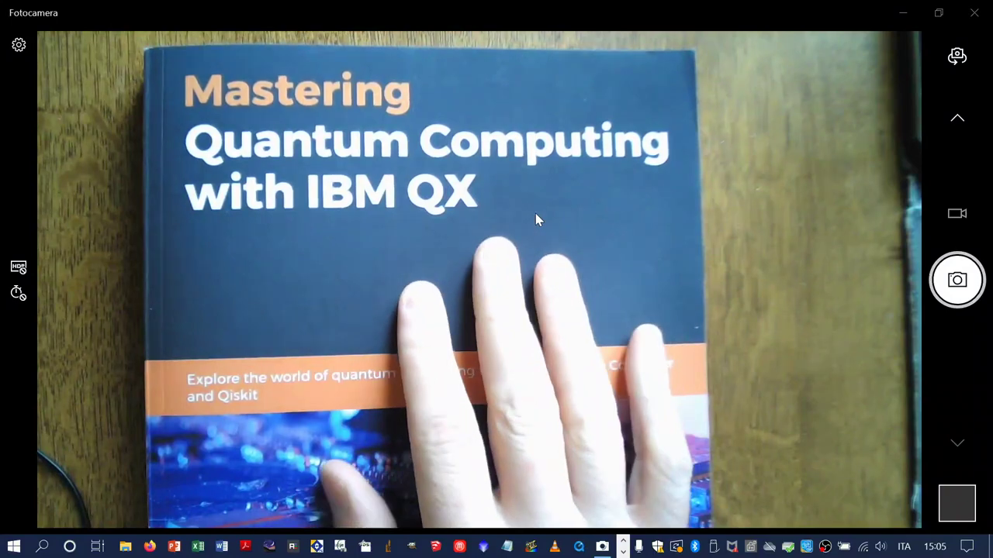
Step: Switch to the Firefox window on another virtual desktop and view the Azzeramento_Informatica_2020 shared Dropbox folder
key(super+Tab)
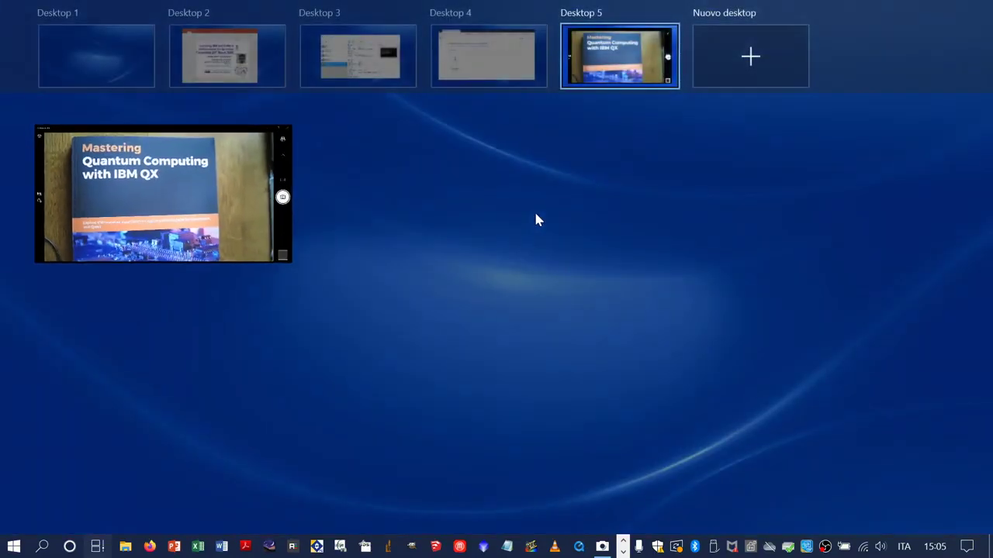
click(498, 78)
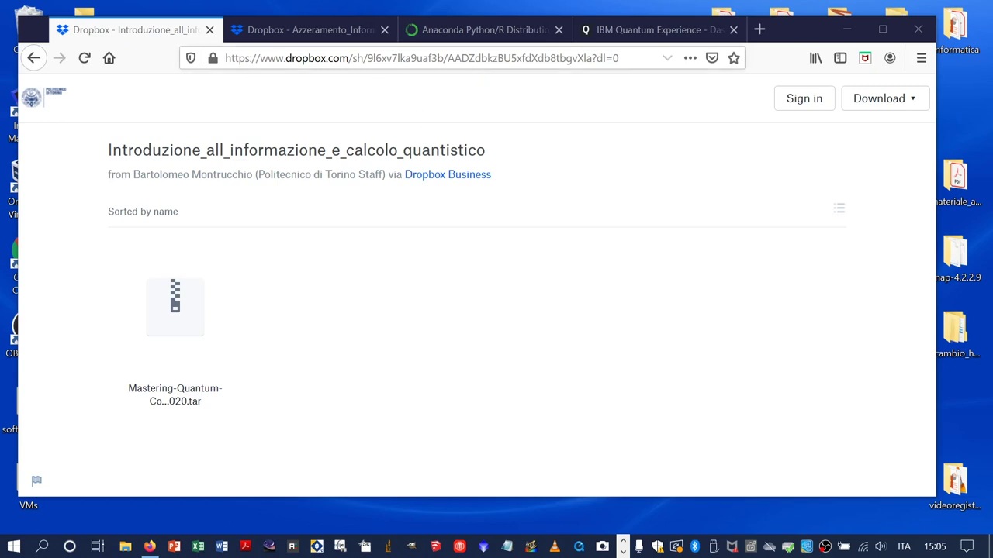
click(314, 30)
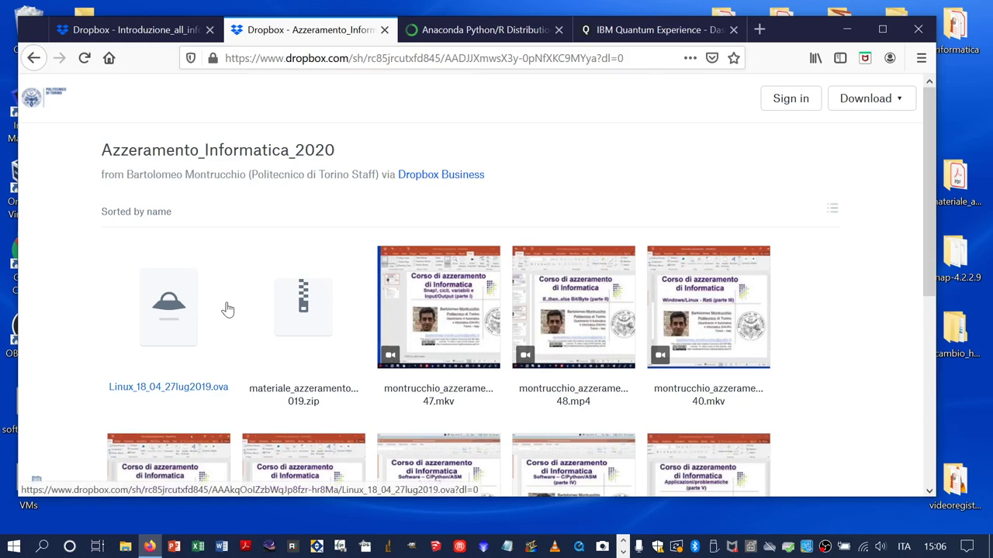
Step: Preview the Mastering-Quantum-Computing-with-IBM-QX_29March2020.tar archive in the Introduzione_all_informazione_e_calcolo_quantistico folder, and return to the folder listing
click(124, 37)
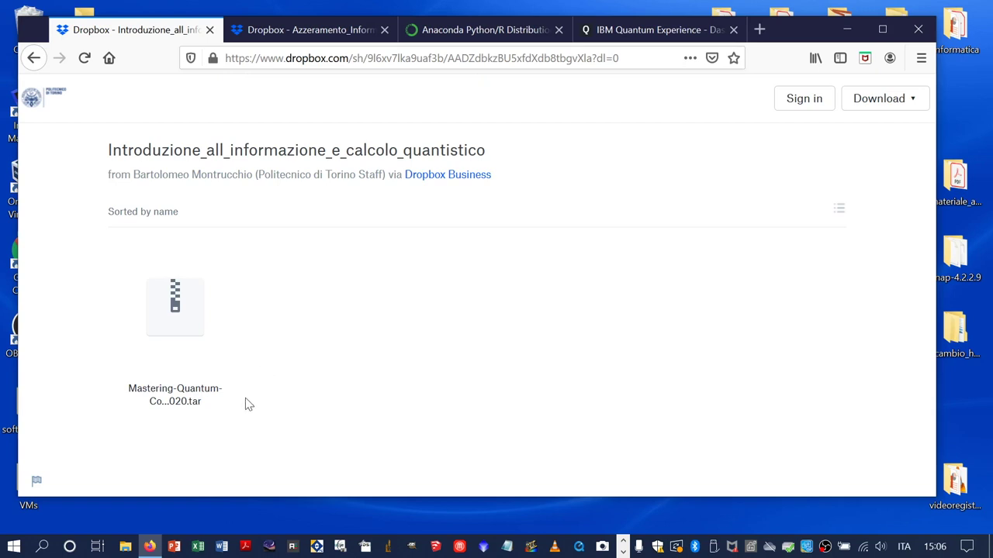
click(190, 401)
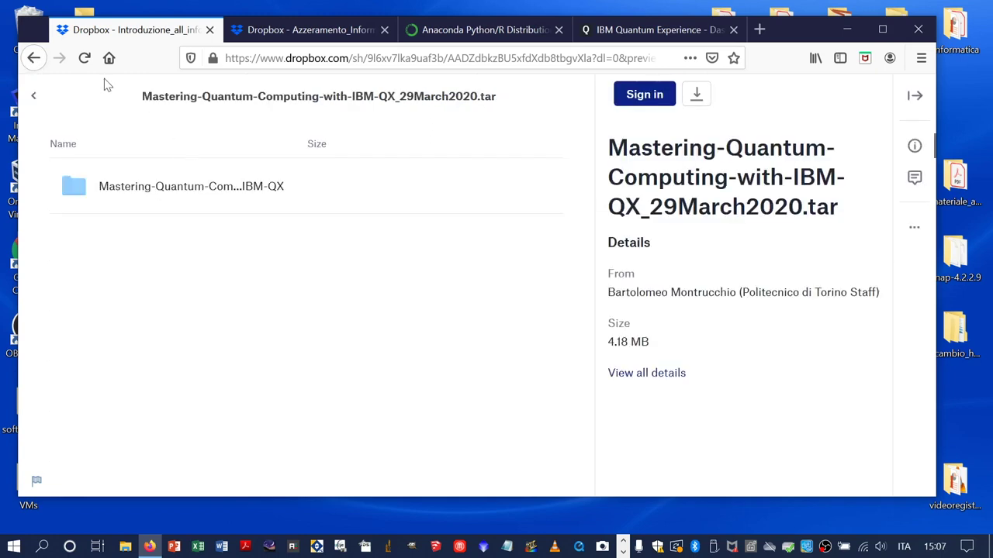
click(34, 60)
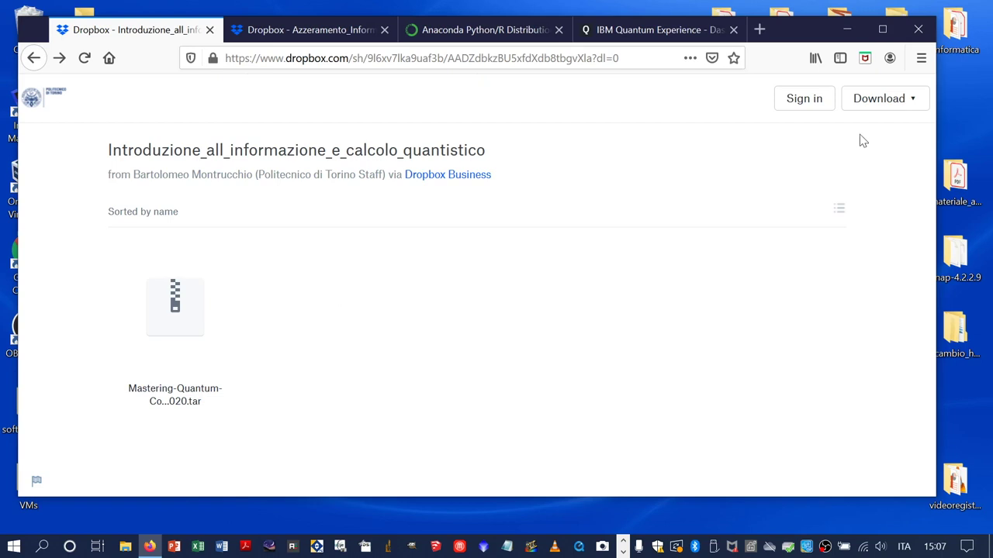
click(952, 118)
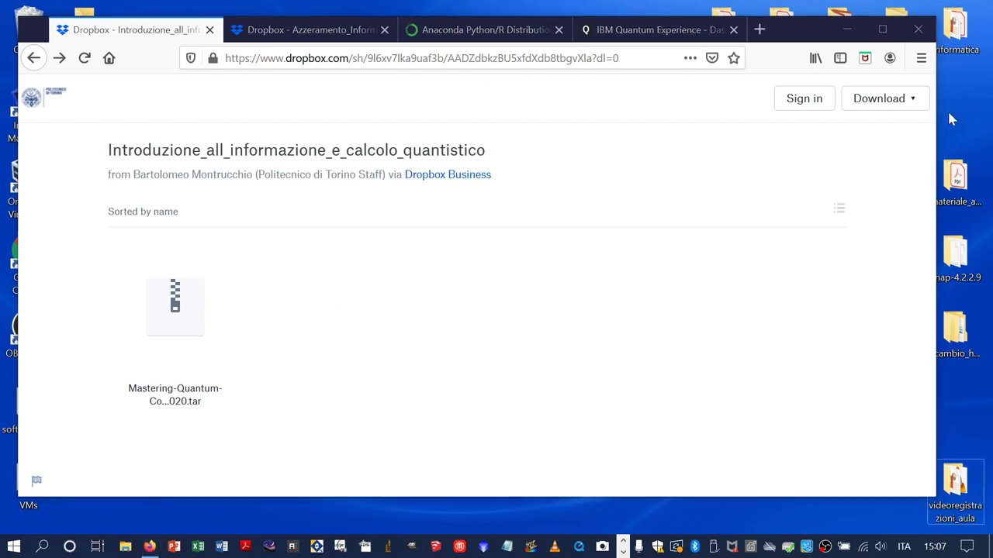
Step: Switch to the virtual desktop with Oracle VM VirtualBox Manager and move its window toward the desktop's left side
key(super+Tab)
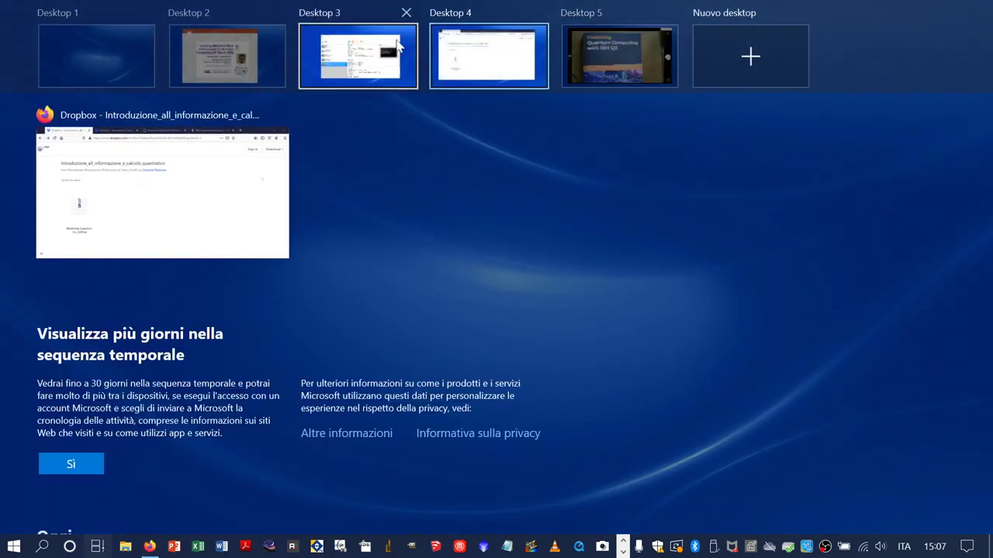
click(384, 50)
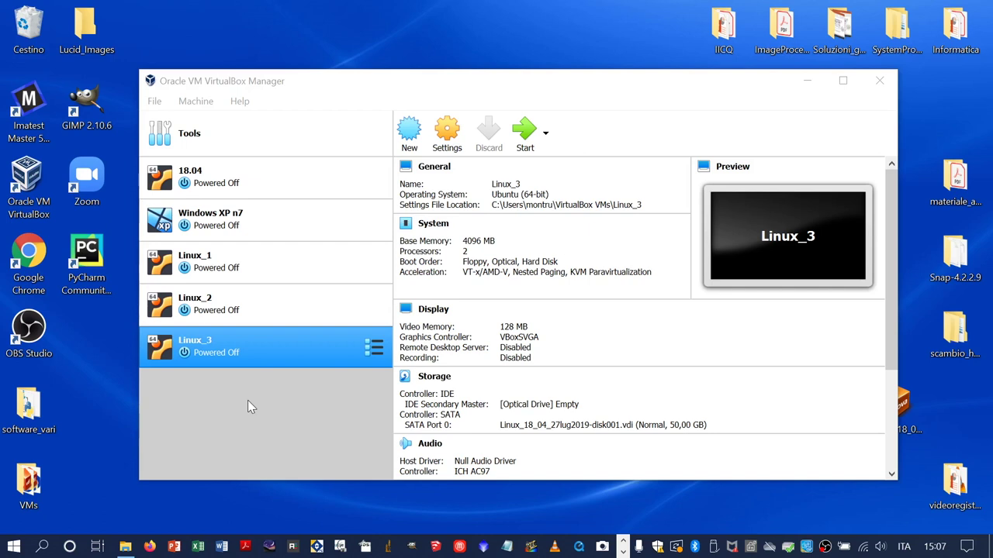
click(339, 86)
drag(338, 86, 273, 84)
Step: Switch back to Firefox and show the Dropbox folder that holds Linux_18_04_27lug2019.ova
key(super+Tab)
click(477, 63)
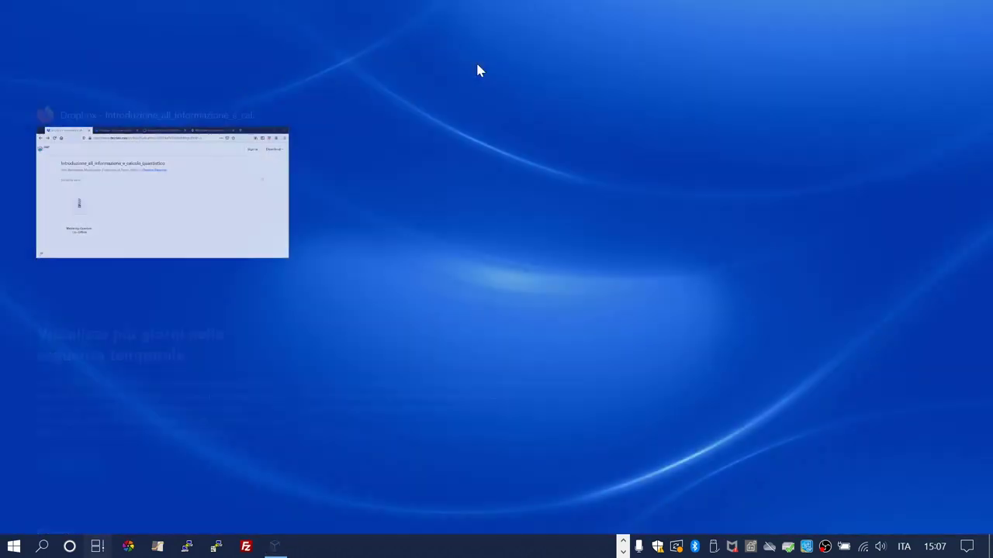
click(331, 30)
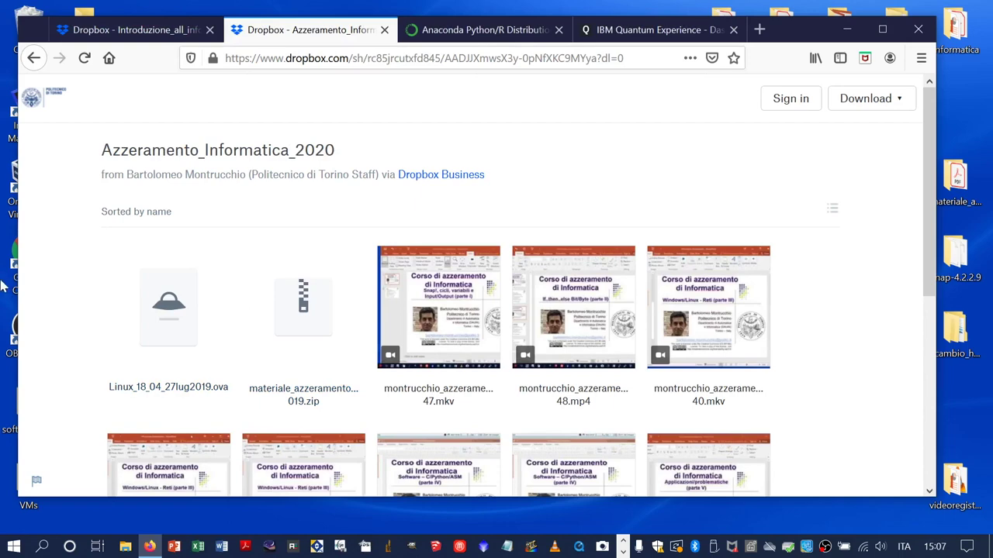
Step: Return to Oracle VM VirtualBox Manager and open the Import Virtual Appliance dialog
key(super+Tab)
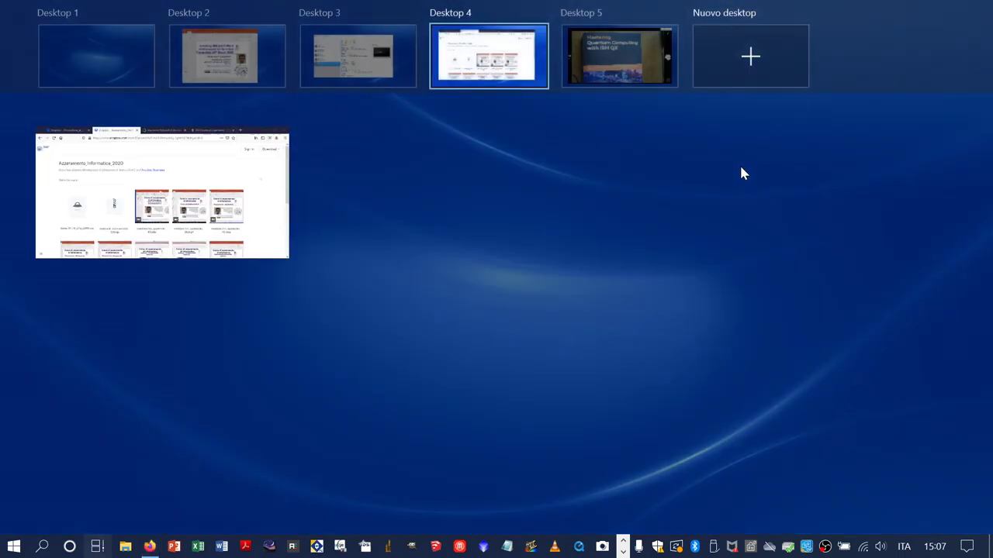
click(262, 52)
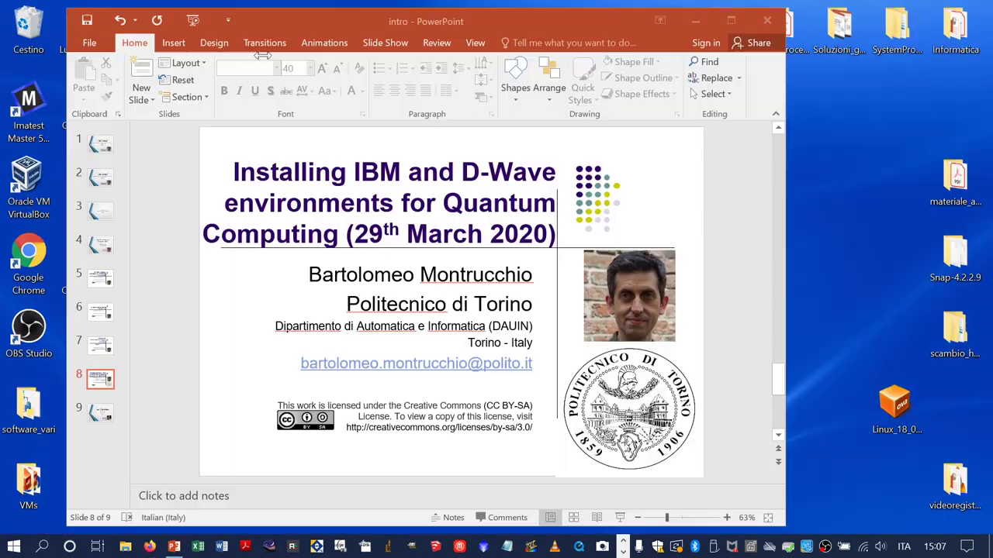
key(ctrl+super+Right)
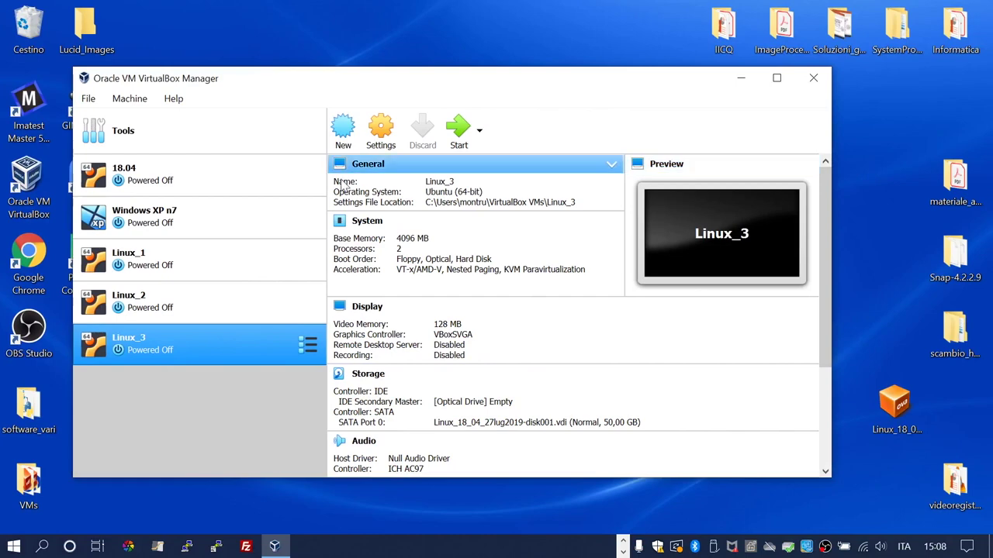
click(89, 100)
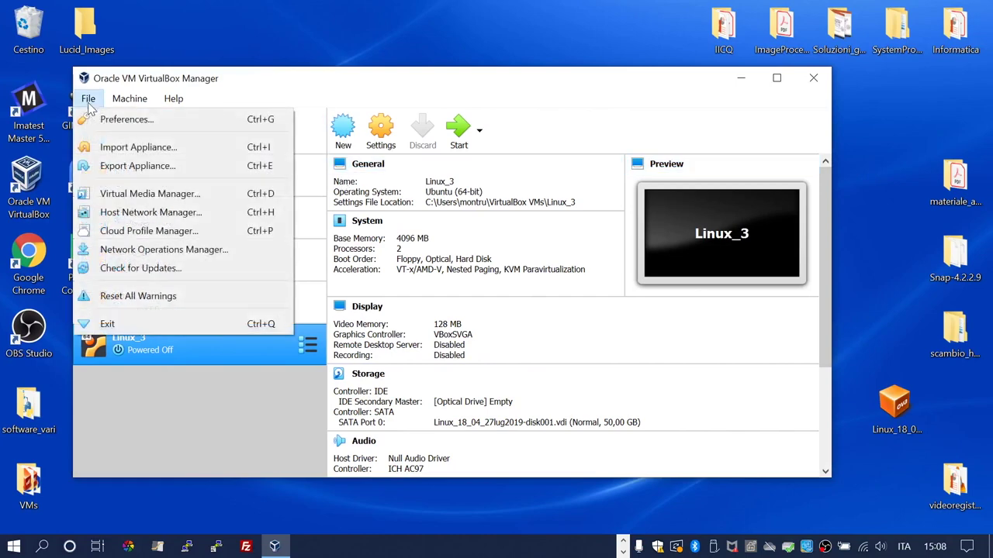
click(116, 147)
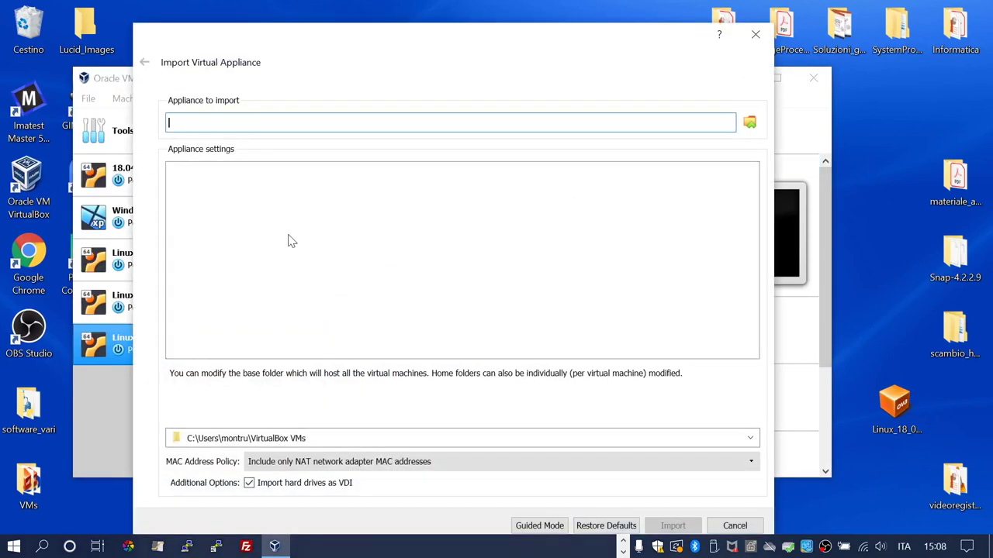
Step: Choose Linux_18_04_27lug2019 from the Desktop folder, review the appliance settings and import it with the default options
click(751, 122)
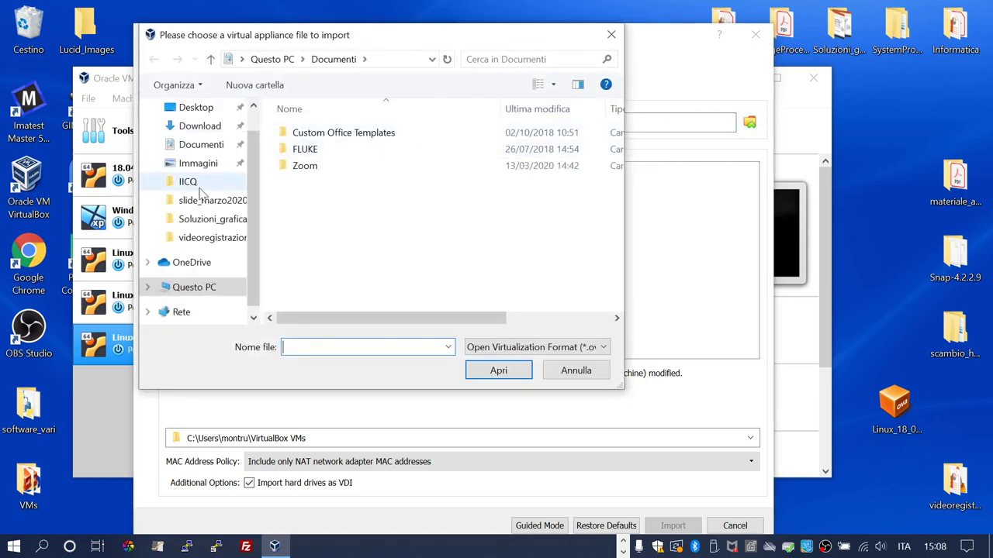
click(196, 110)
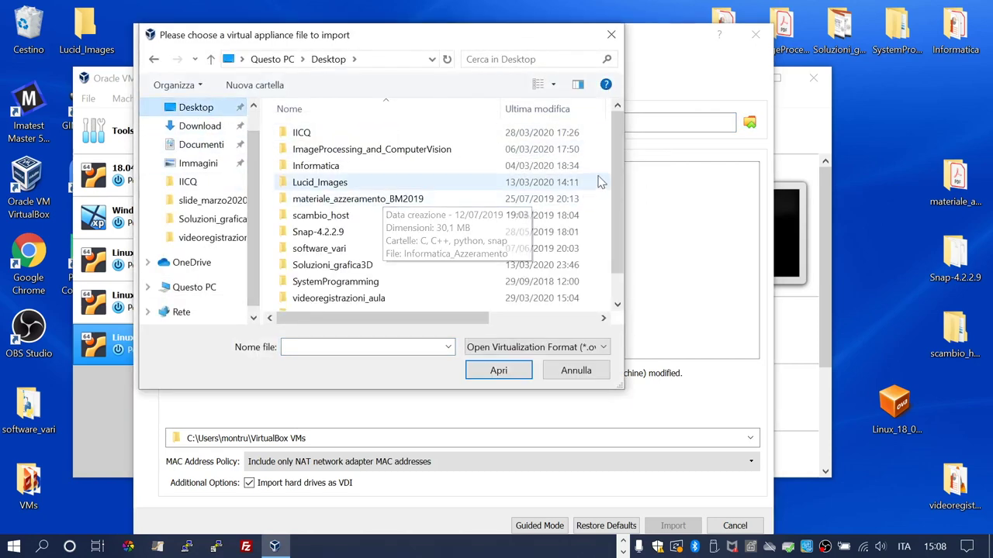
drag(613, 181, 612, 201)
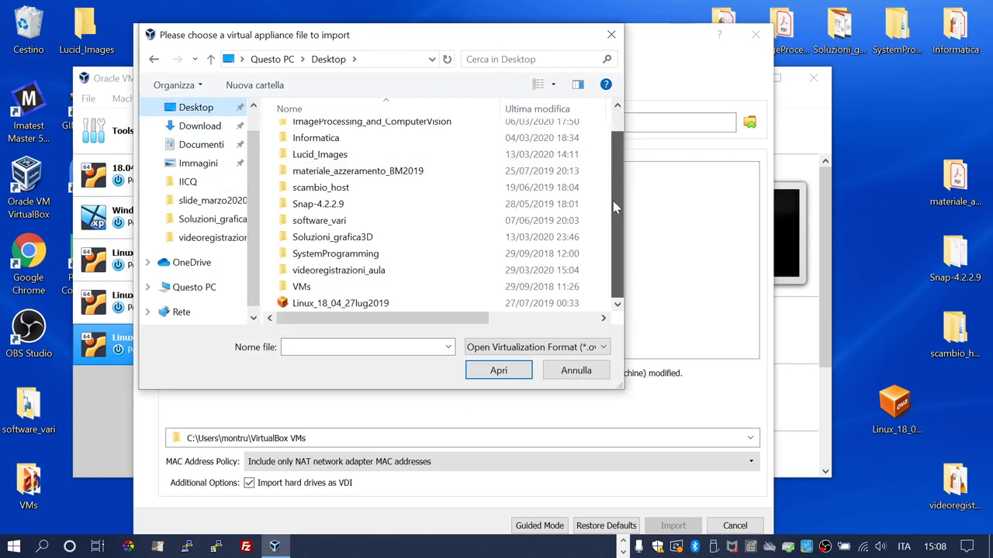
click(376, 304)
click(503, 378)
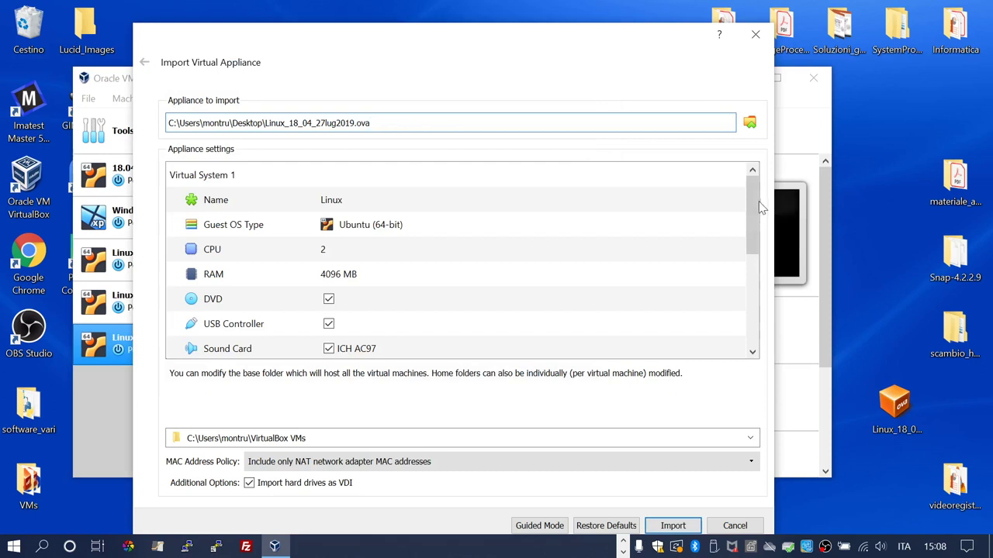
drag(754, 206, 760, 317)
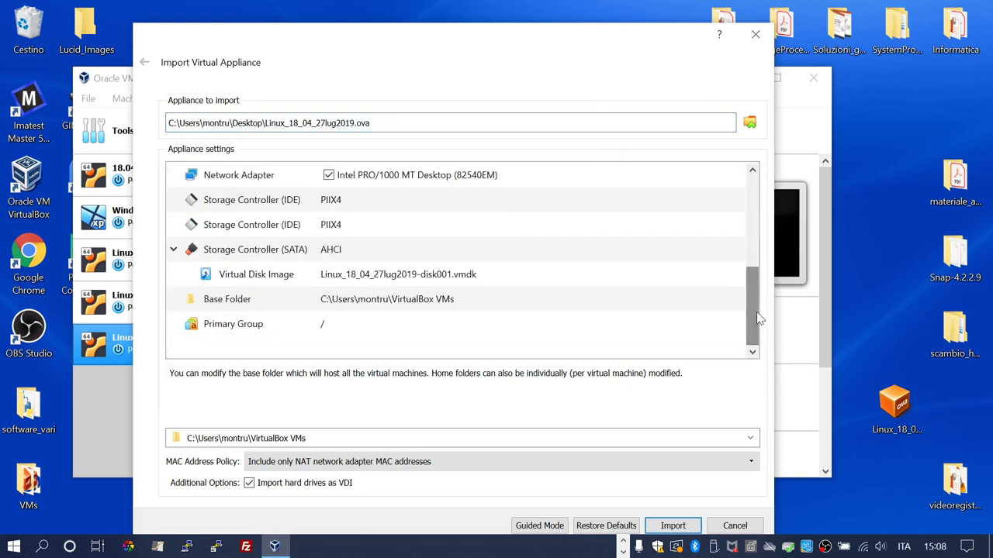
click(665, 526)
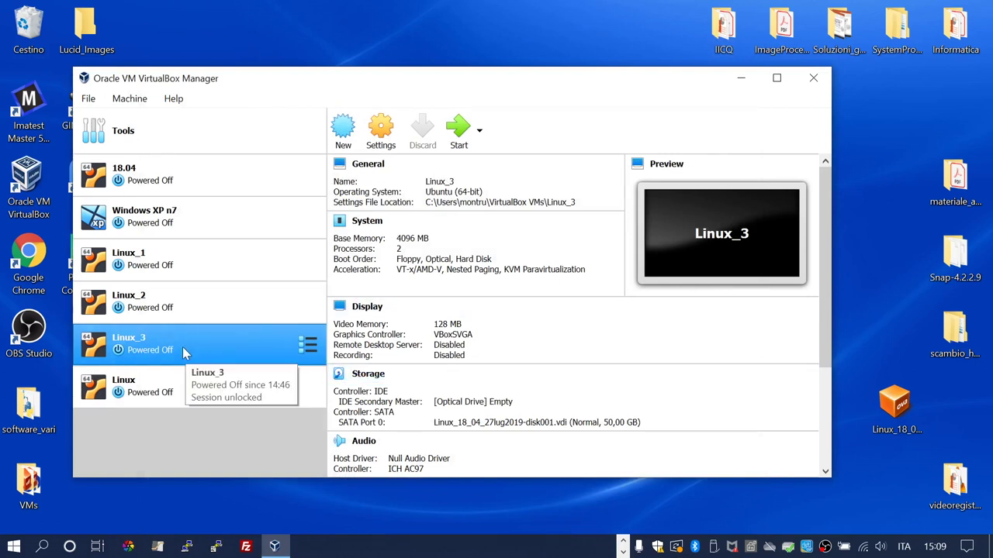
Step: Rename the imported Linux virtual machine to Linux_QC in its general settings
click(177, 379)
click(380, 129)
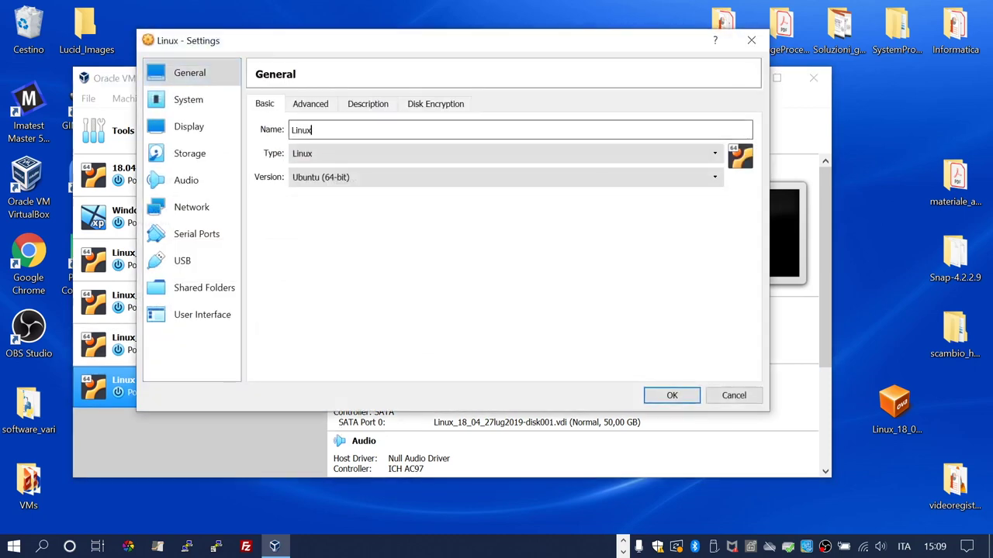
text(_QC)
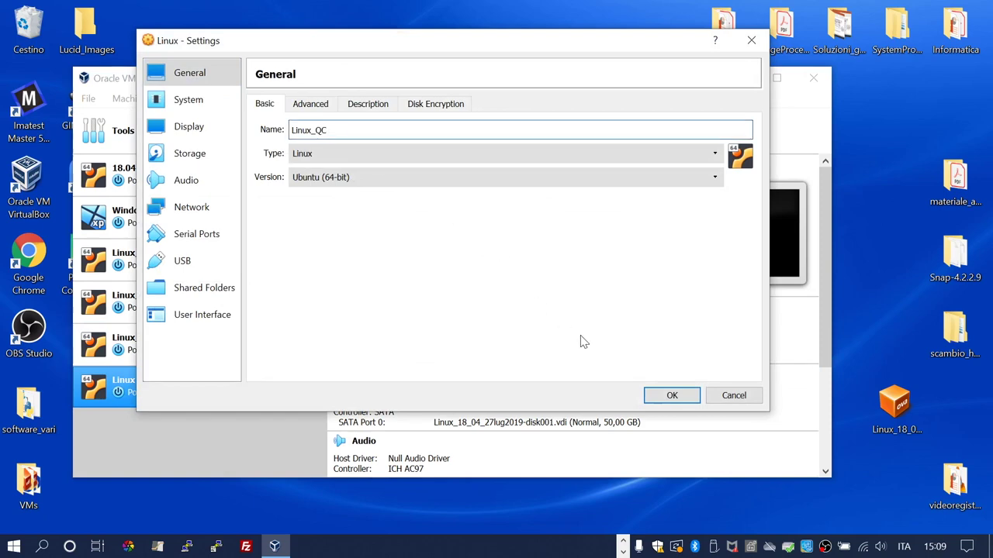
click(672, 395)
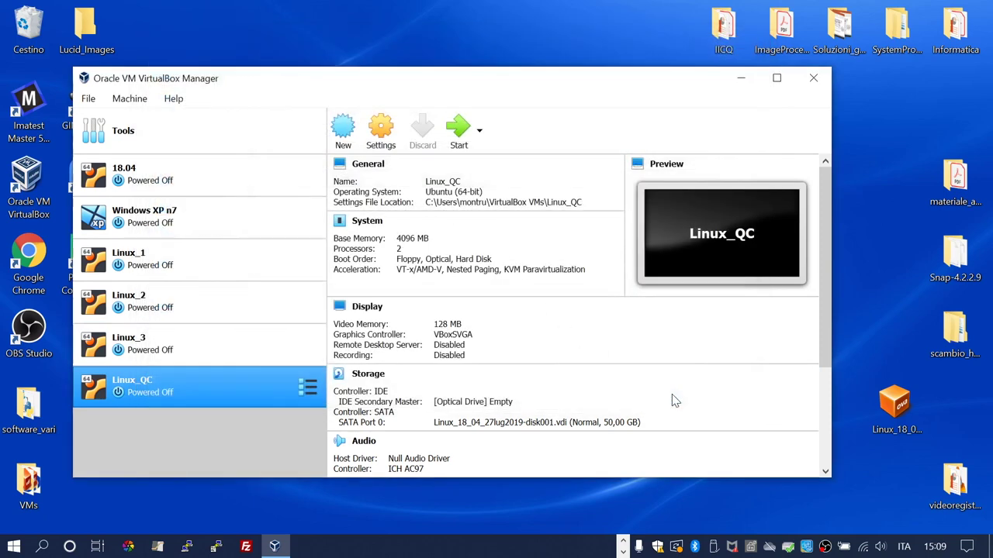
Step: Start the Linux_QC virtual machine in full-screen mode and dismiss the keyboard capture and mouse integration notices
double_click(196, 398)
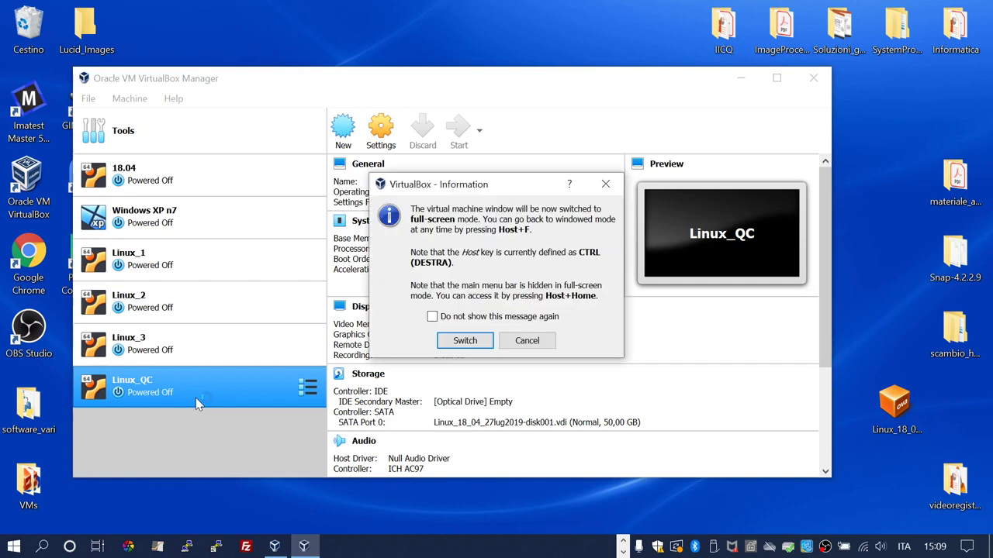
click(464, 341)
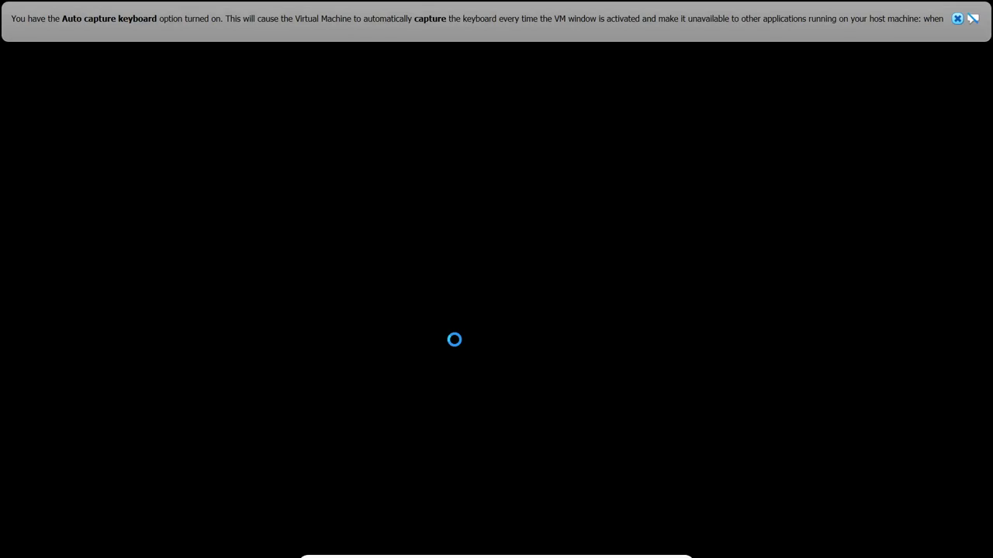
click(958, 20)
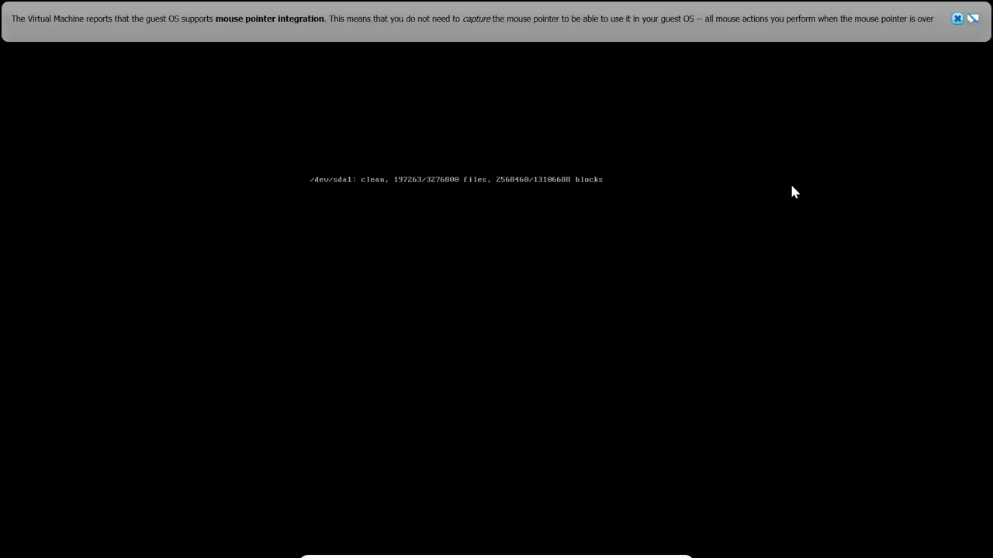
click(958, 19)
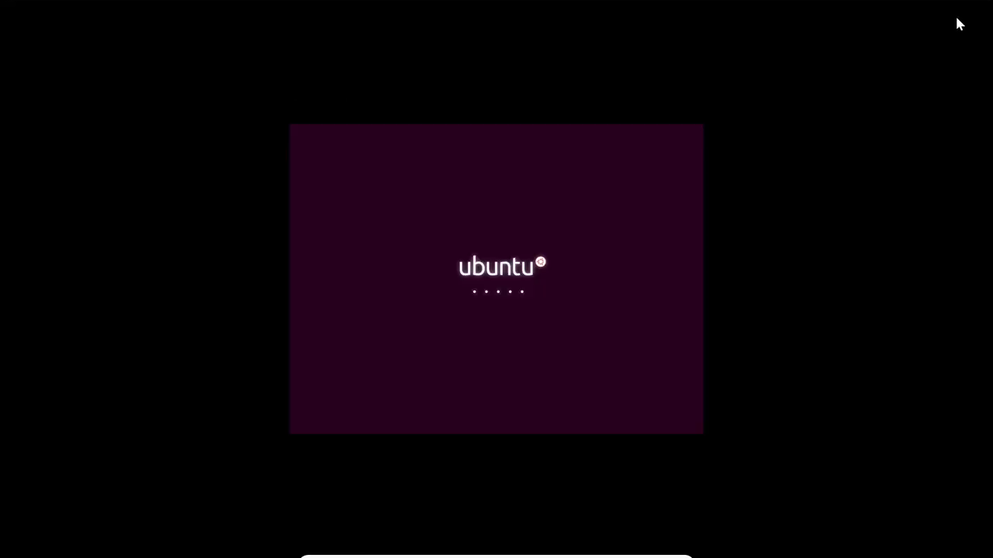